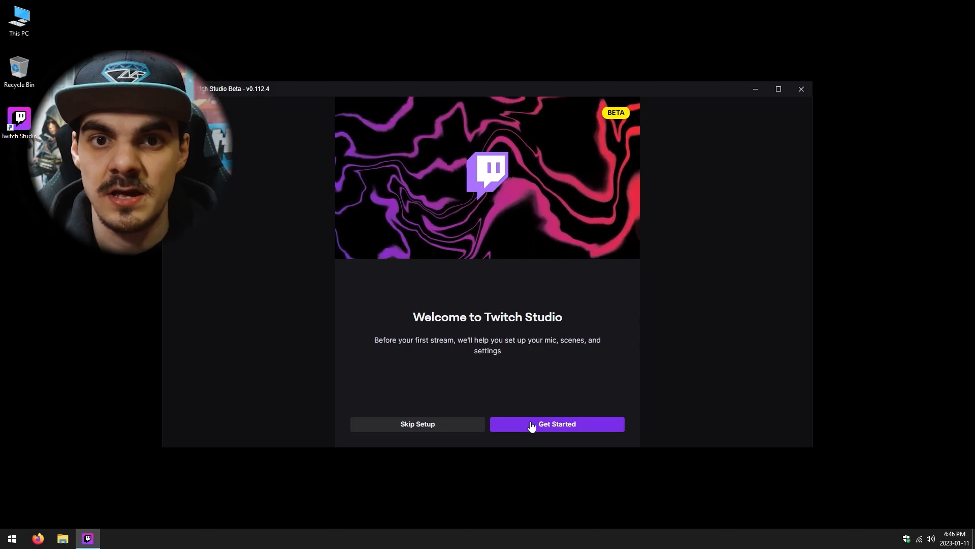
Complete the first-time setup, keeping the default HD Pro Webcam C920 microphone, the default scenes and the recommended stream quality settings.
click(531, 425)
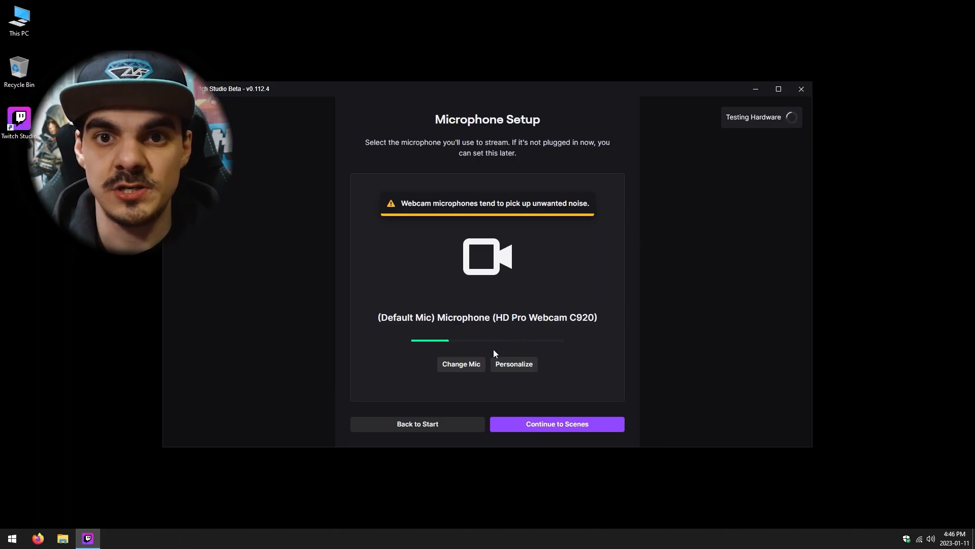
click(468, 365)
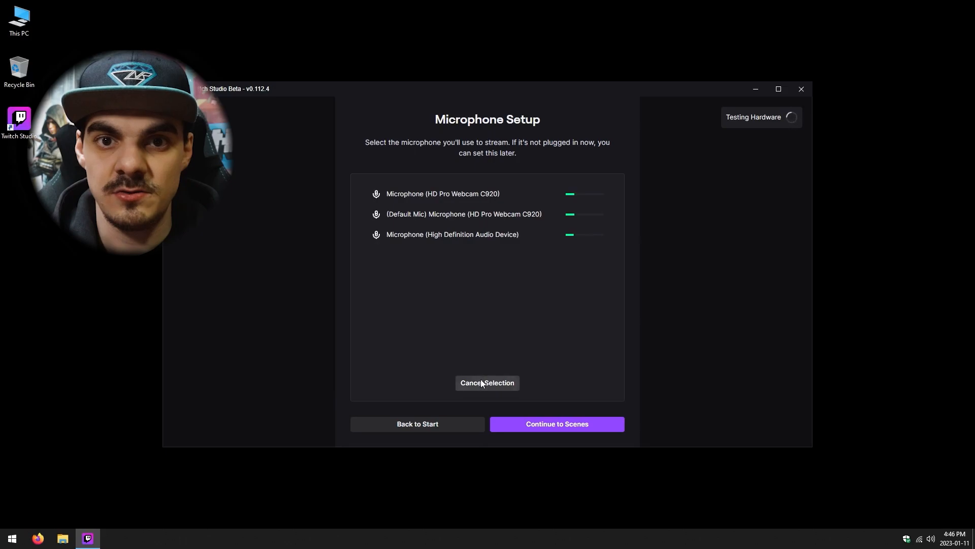
click(482, 383)
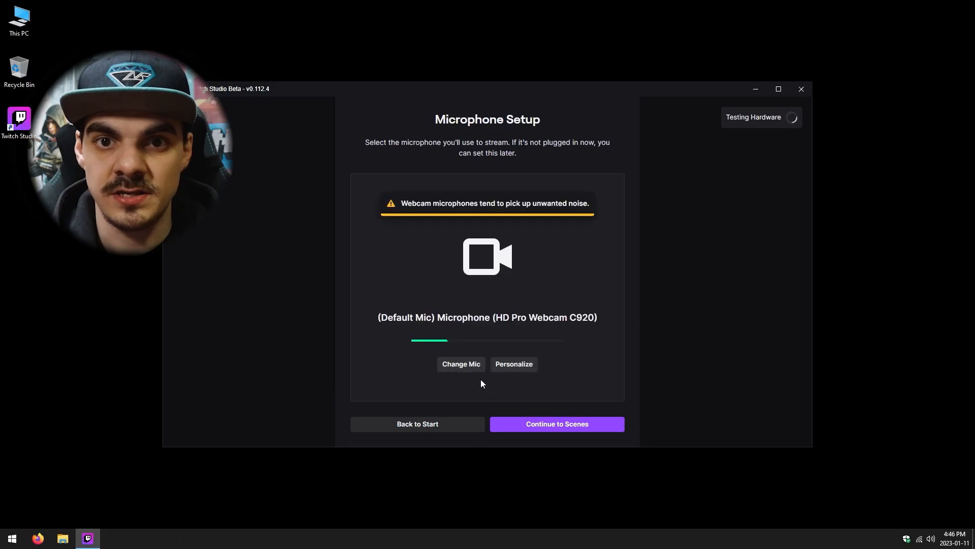
click(533, 425)
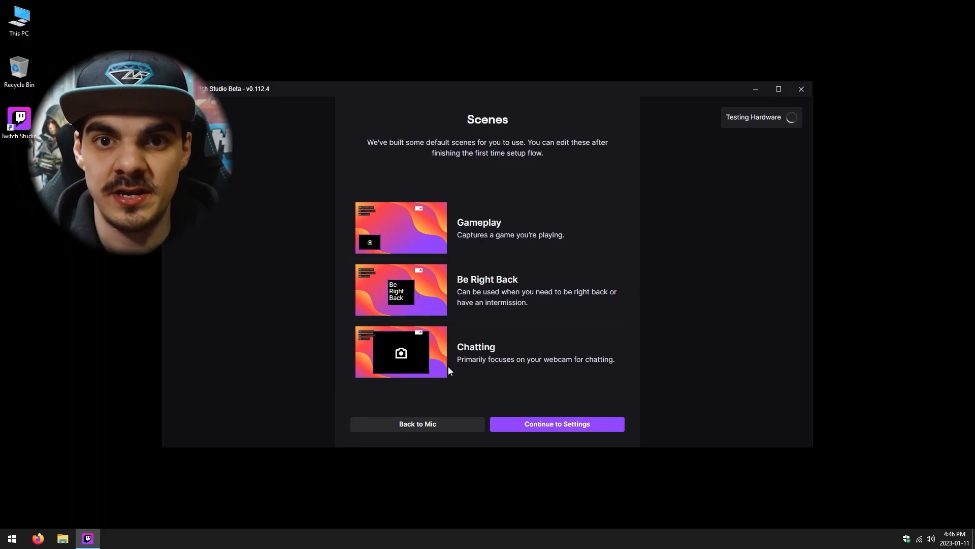
click(561, 424)
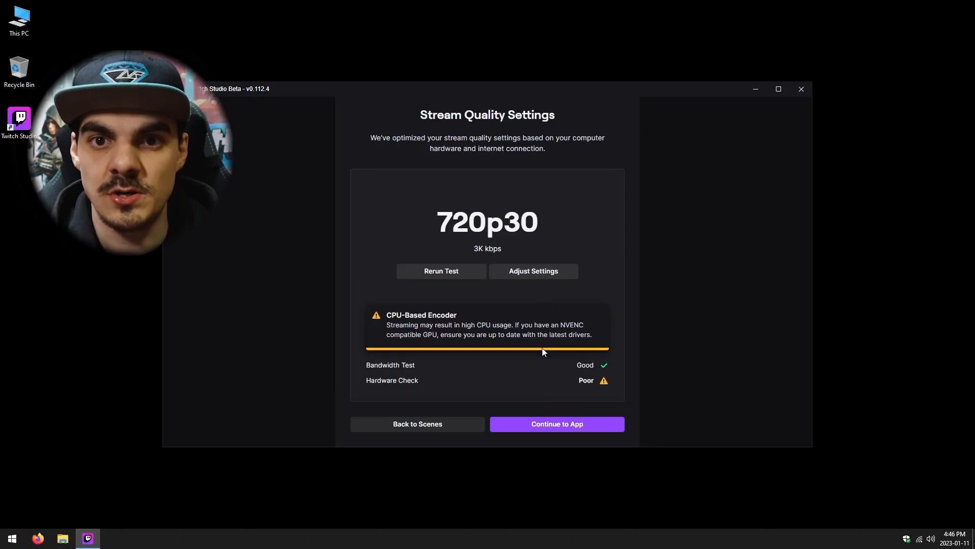
click(552, 425)
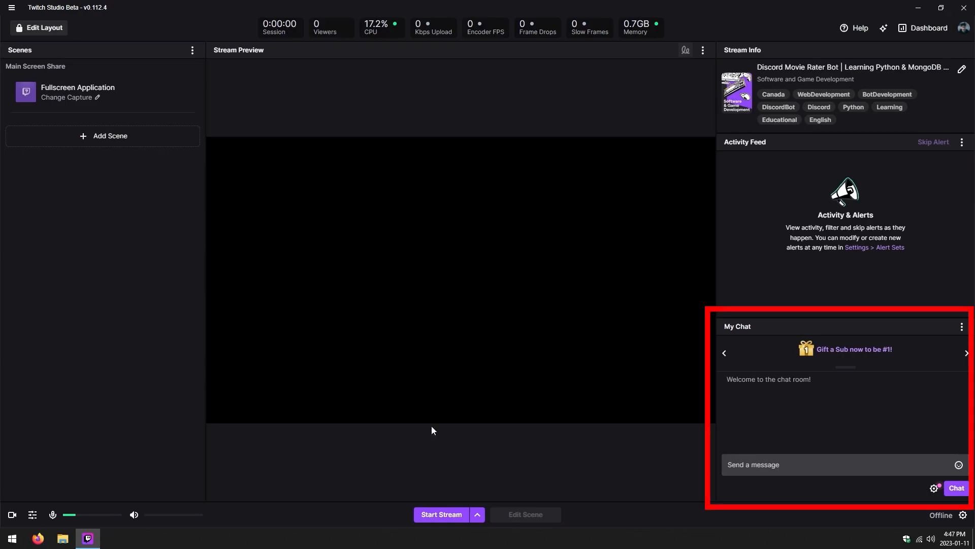
Unlock the layout, widen the Stream Preview on both sides and make the My Chat panel taller.
click(51, 30)
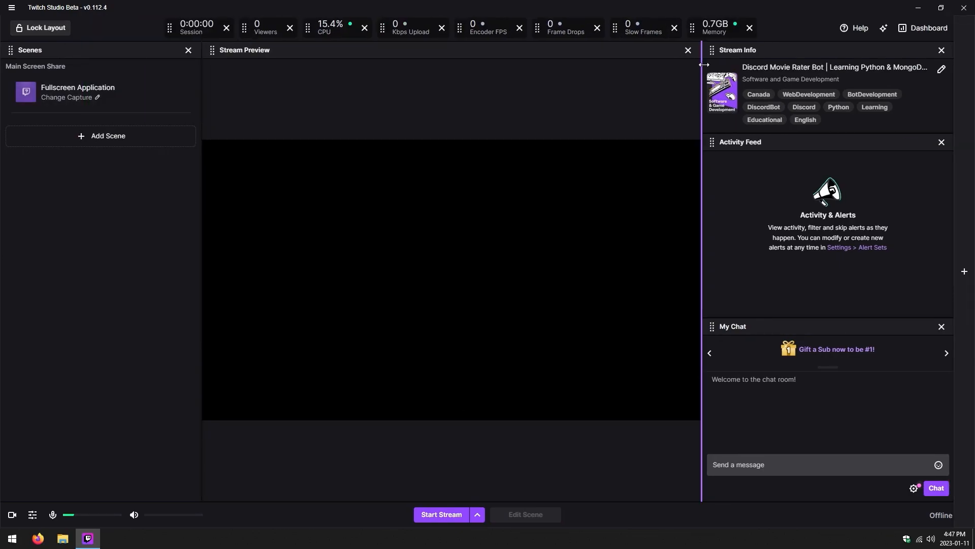
drag(702, 64, 740, 65)
drag(212, 194, 150, 194)
drag(887, 319, 888, 233)
Move Stream Info beneath the Stream Preview at a reduced height and place the Activity Feed under Scenes.
drag(752, 51, 392, 480)
drag(415, 271, 417, 428)
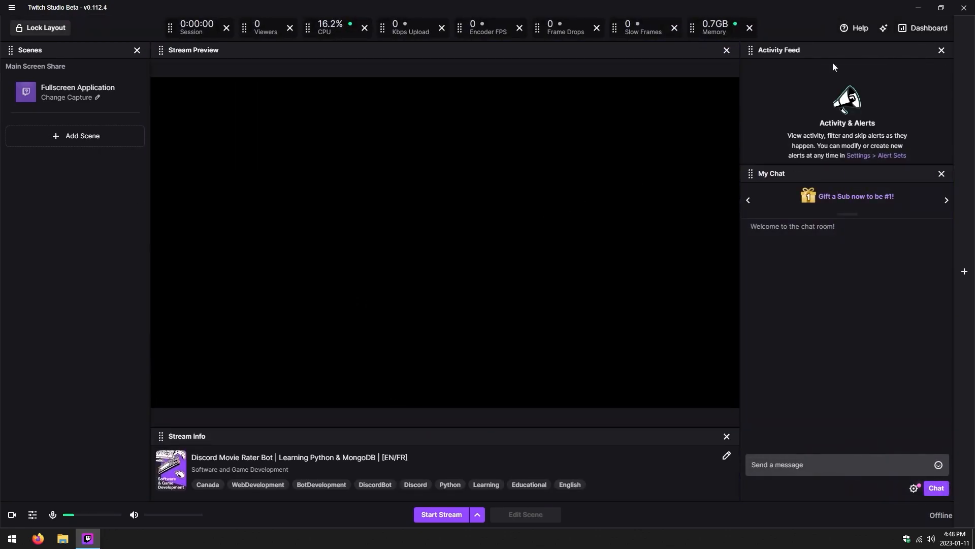
drag(777, 50, 72, 307)
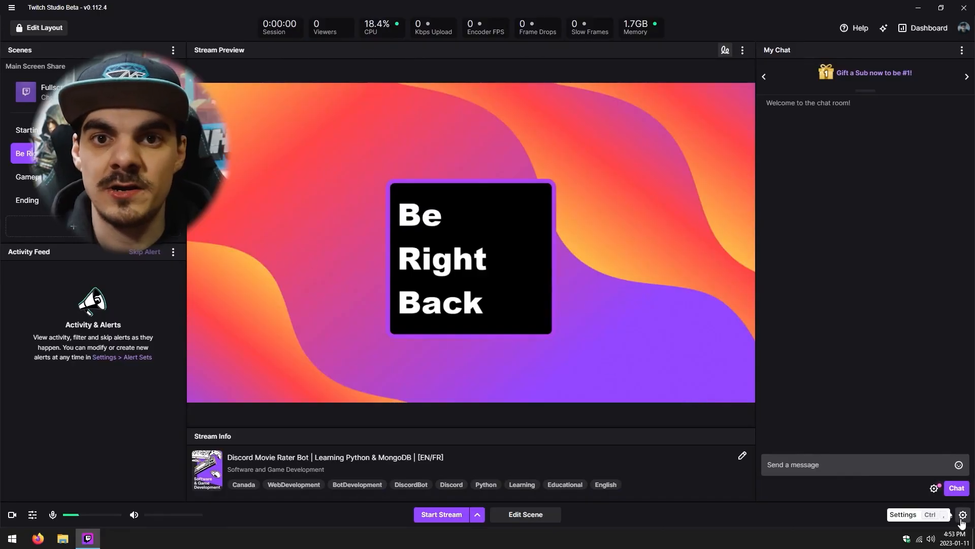
In the Stream Quality settings, choose the 1080p60 preset with 1920×1080 resolution and a 6000 kbps bitrate.
click(962, 515)
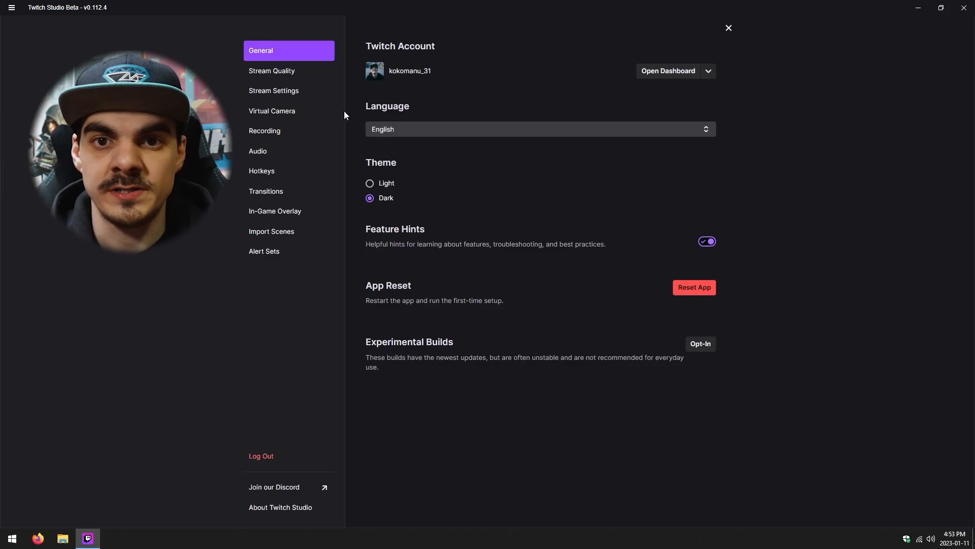
click(301, 73)
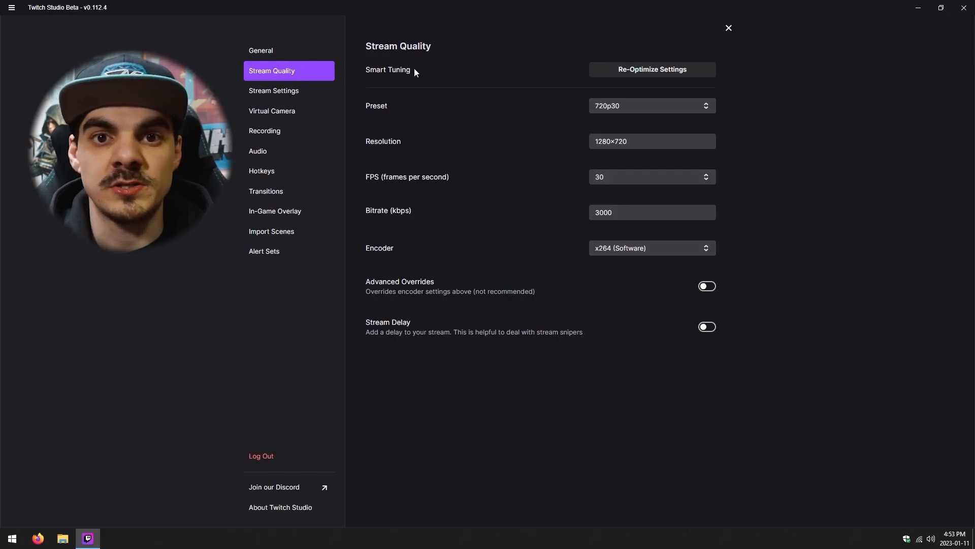
click(619, 110)
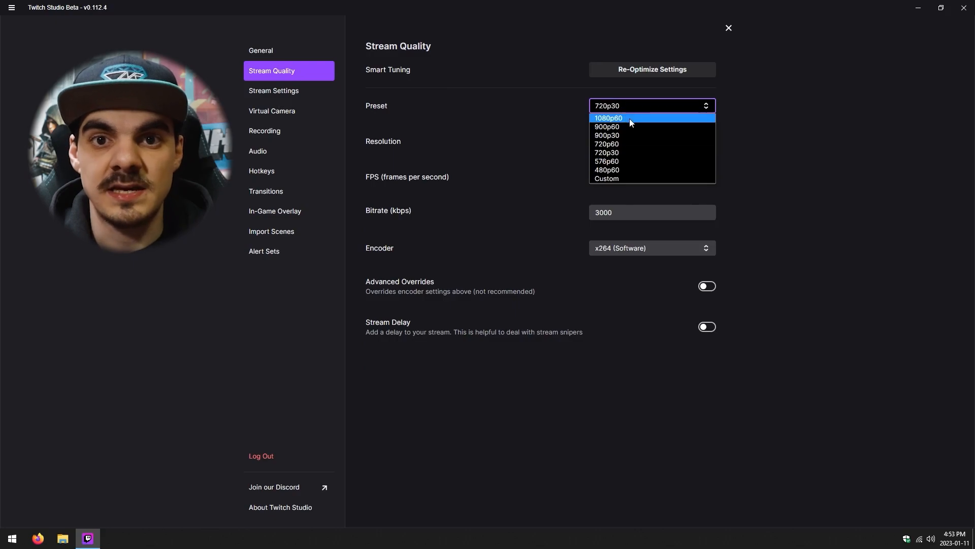
key(Escape)
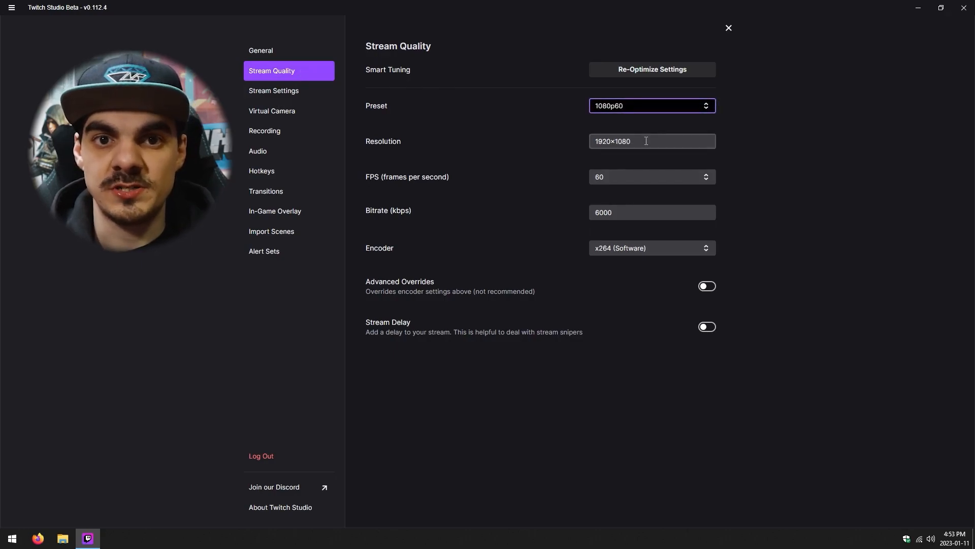
click(646, 141)
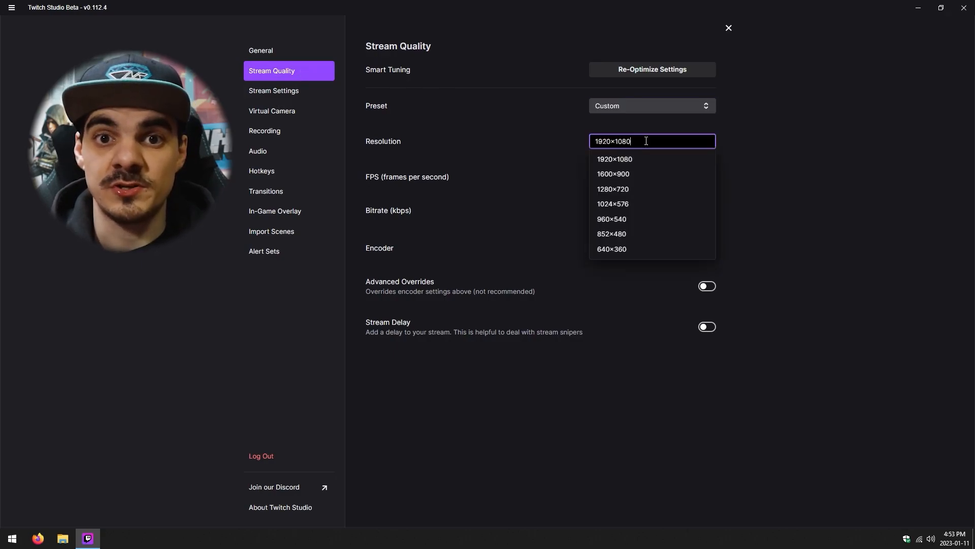
click(651, 158)
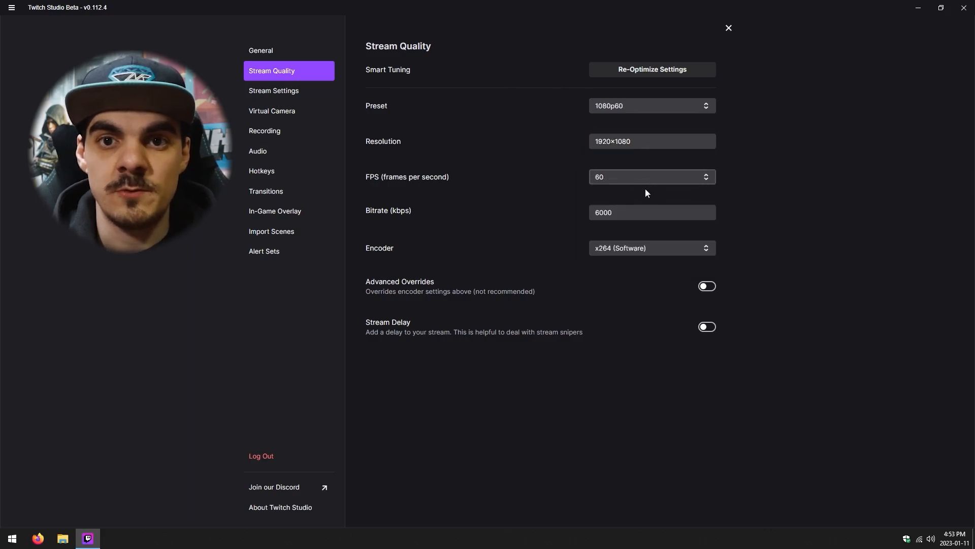
click(642, 213)
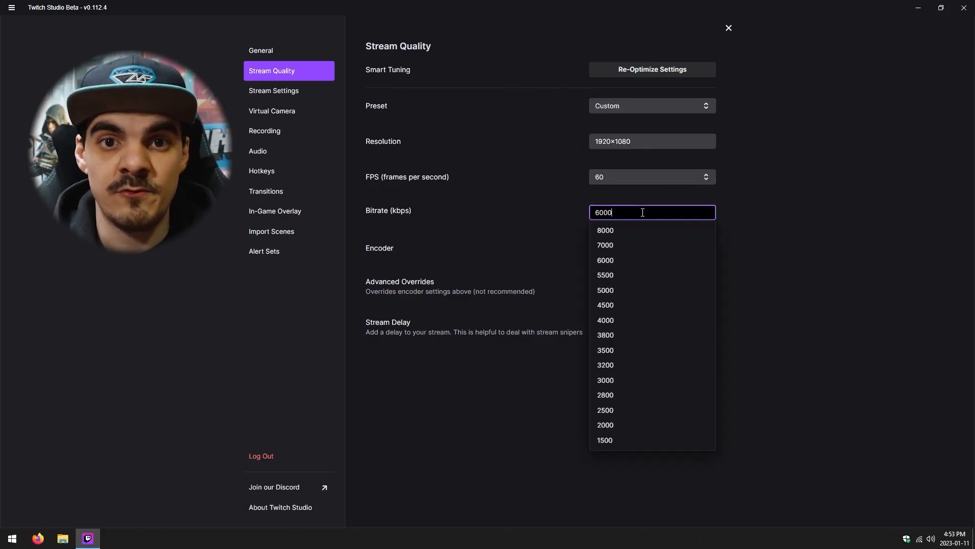
click(729, 214)
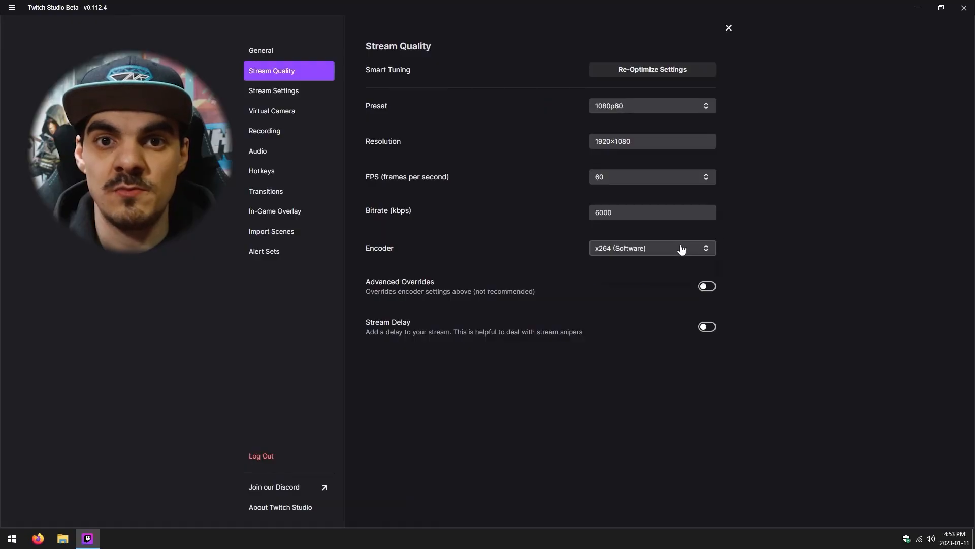
Set the stream encoder to NVIDIA NVENC (Hardware).
click(682, 249)
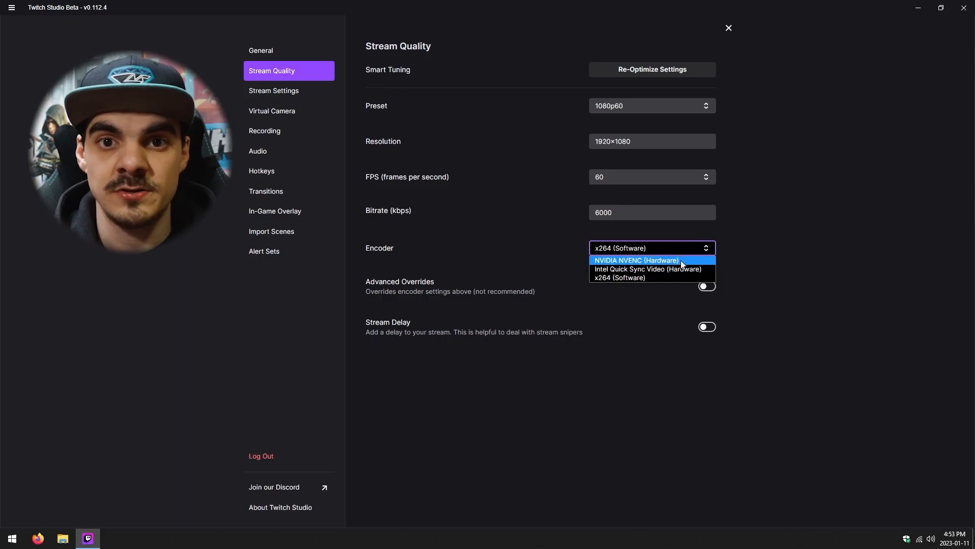
click(680, 260)
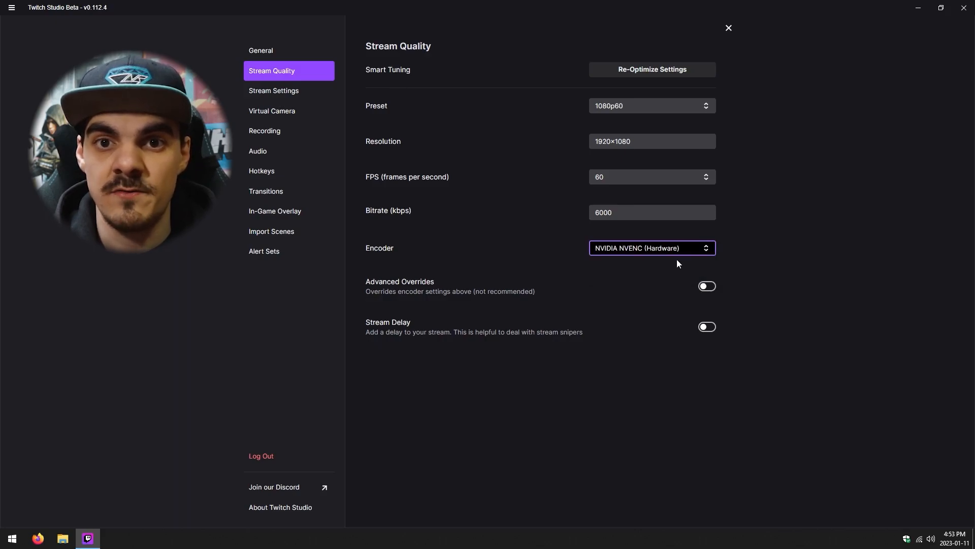
click(680, 254)
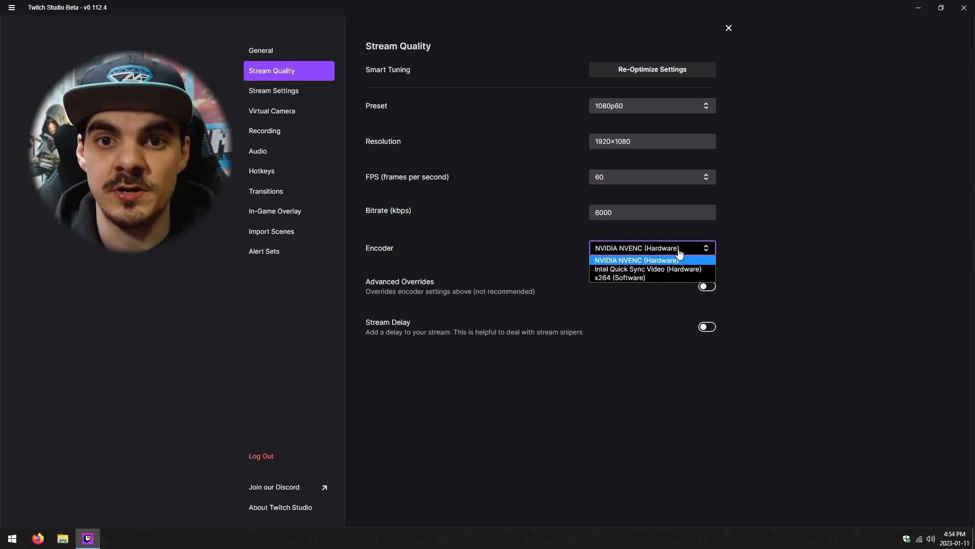
click(680, 253)
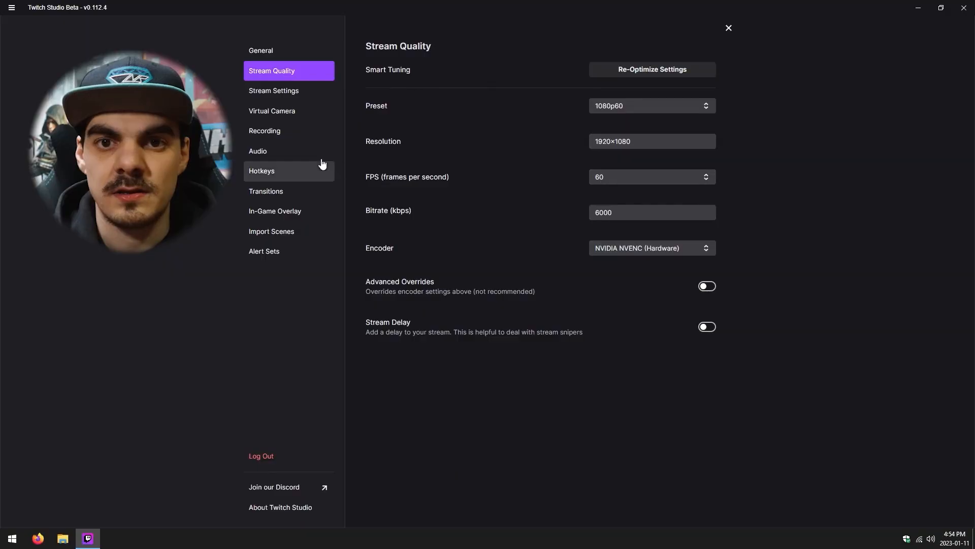
Examine the primary microphone choices and the other microphone options in the audio settings.
click(302, 154)
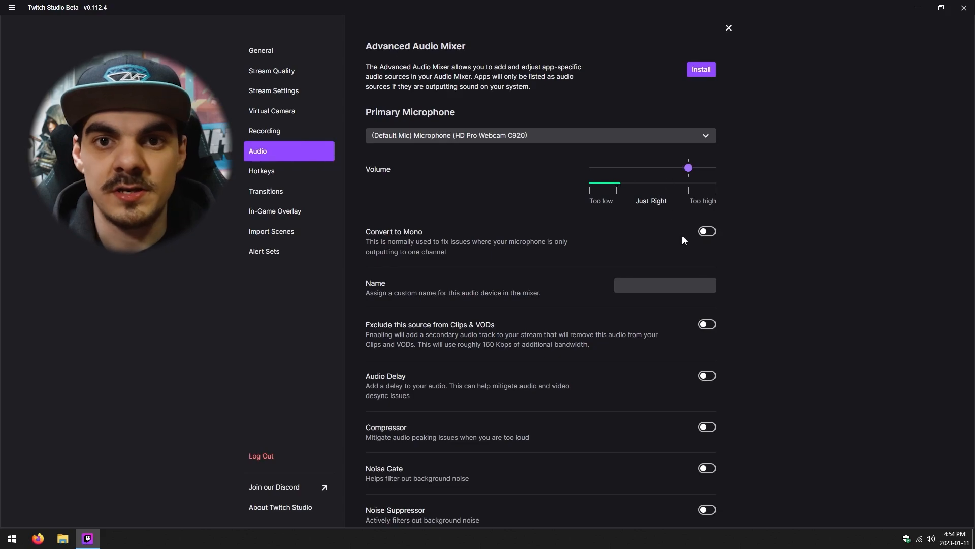
click(643, 136)
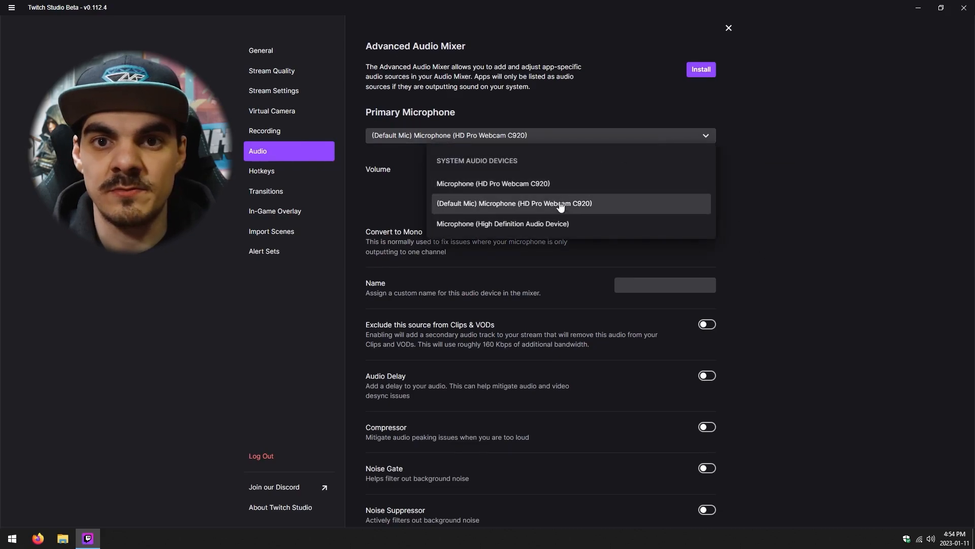
click(573, 257)
scroll(573, 257, down, 2)
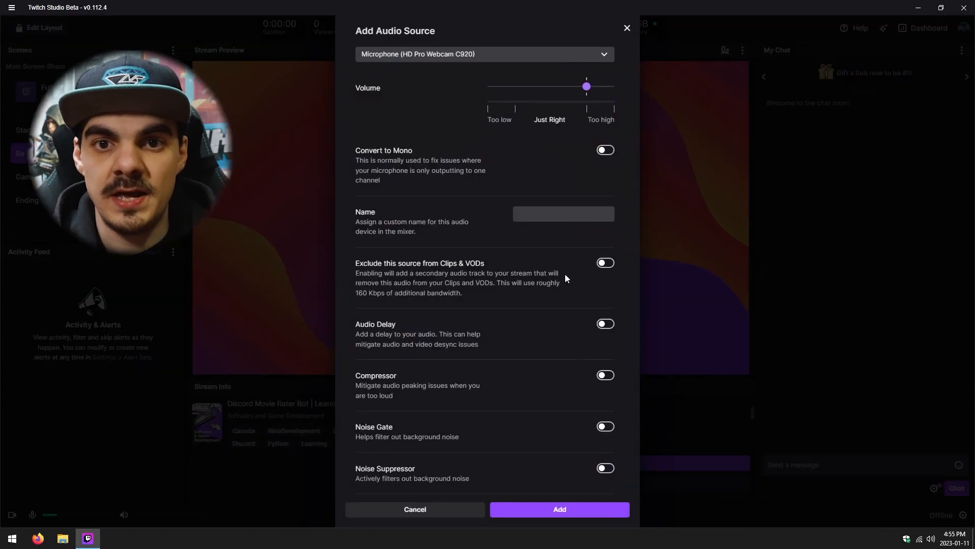
Choose Speakers (High Definition Audio Device) for a new audio source and start installing the Advanced Audio Mixer.
click(537, 54)
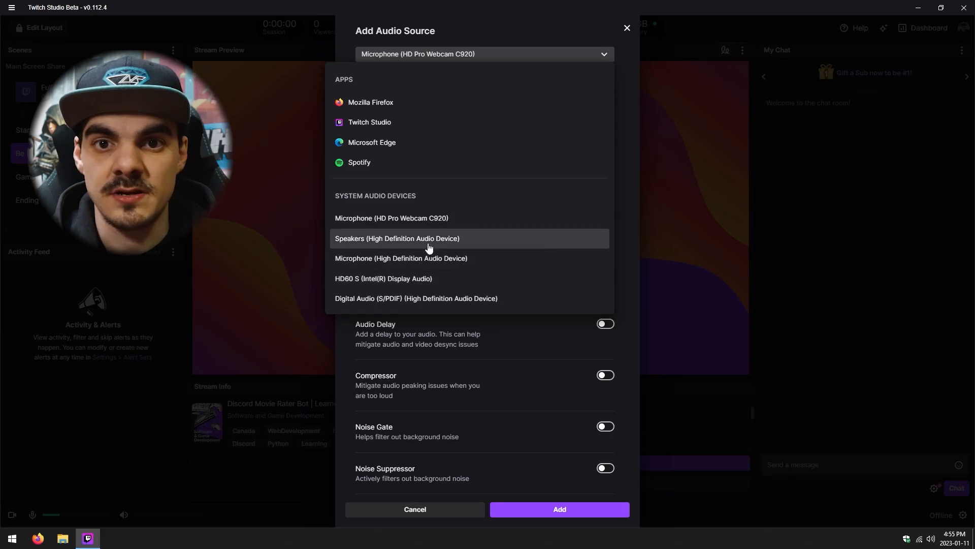
click(428, 238)
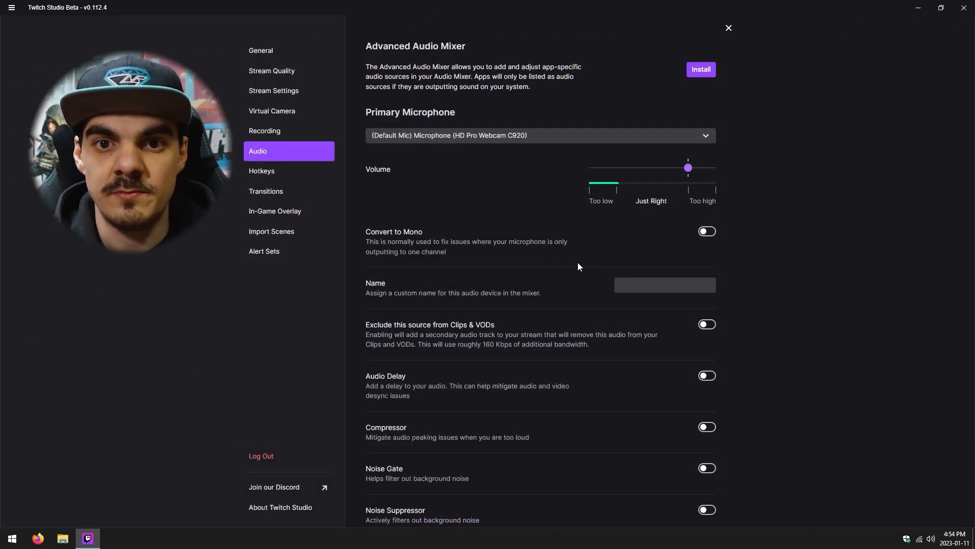
click(698, 75)
click(519, 302)
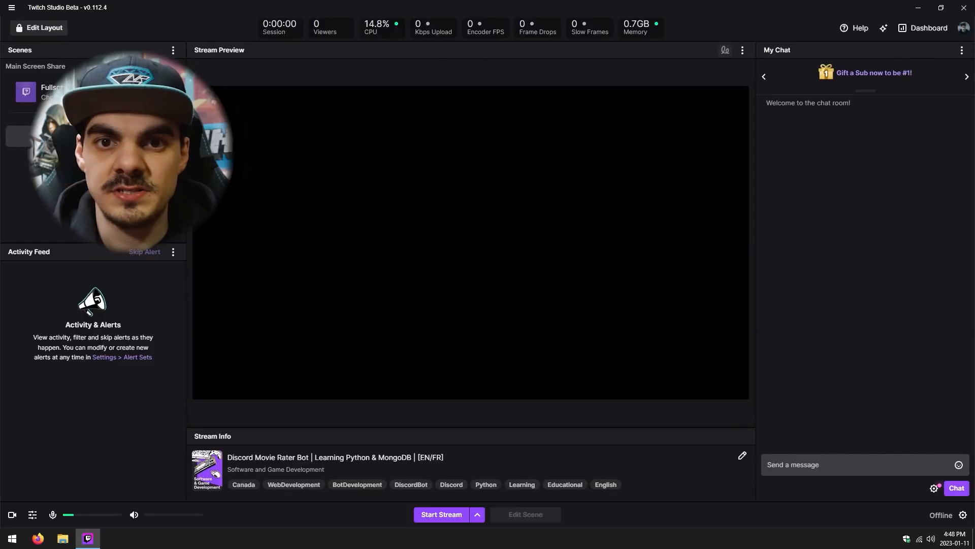
Add two new scenes from the Starting Soon and Be Right Back templates.
click(93, 136)
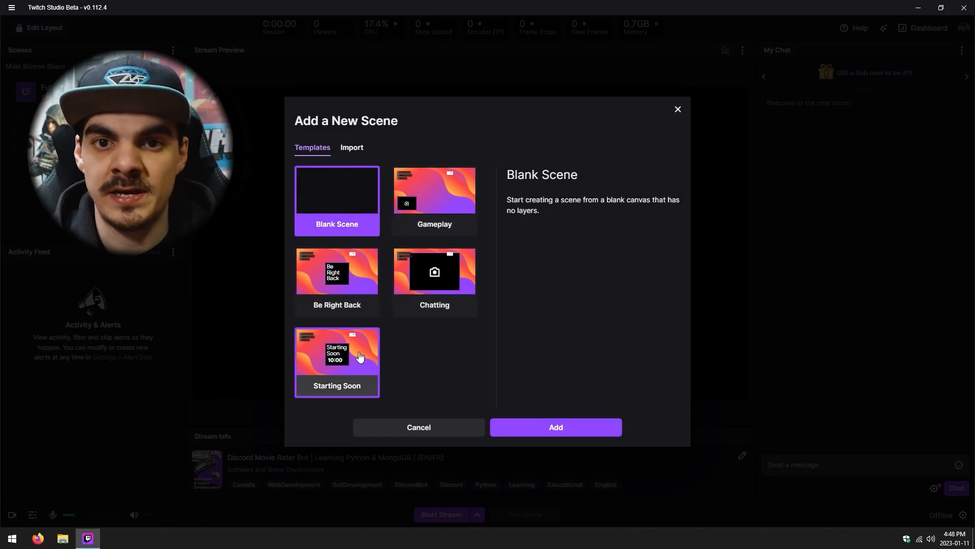
click(359, 358)
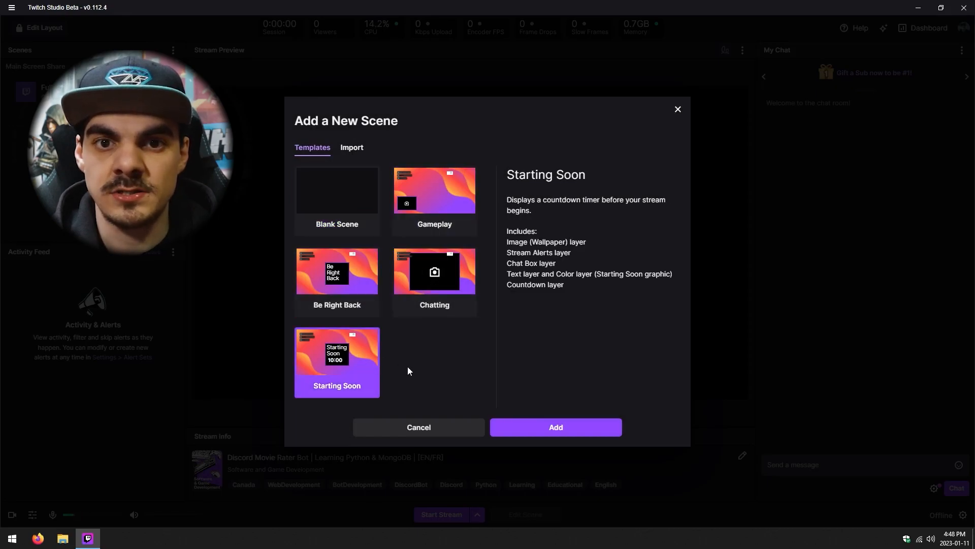
click(523, 426)
click(336, 274)
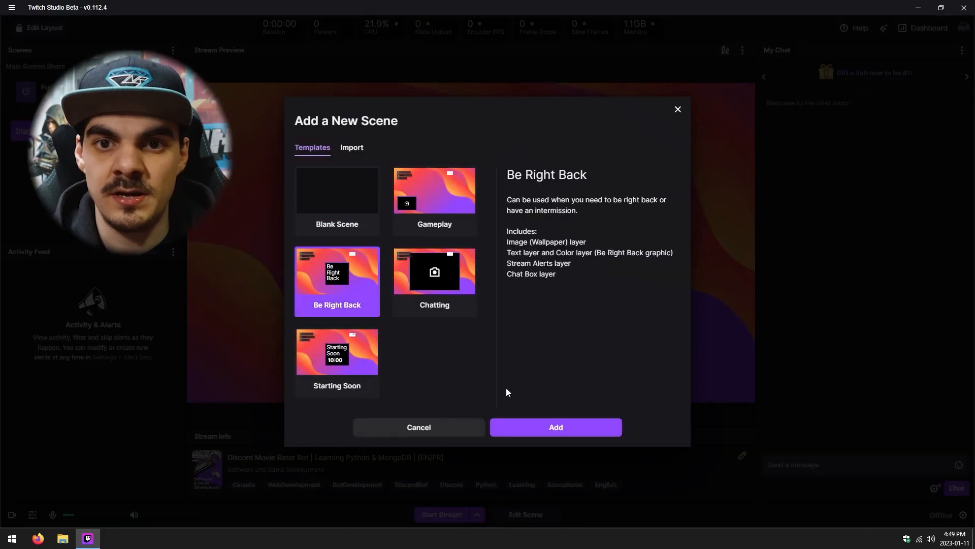
click(513, 427)
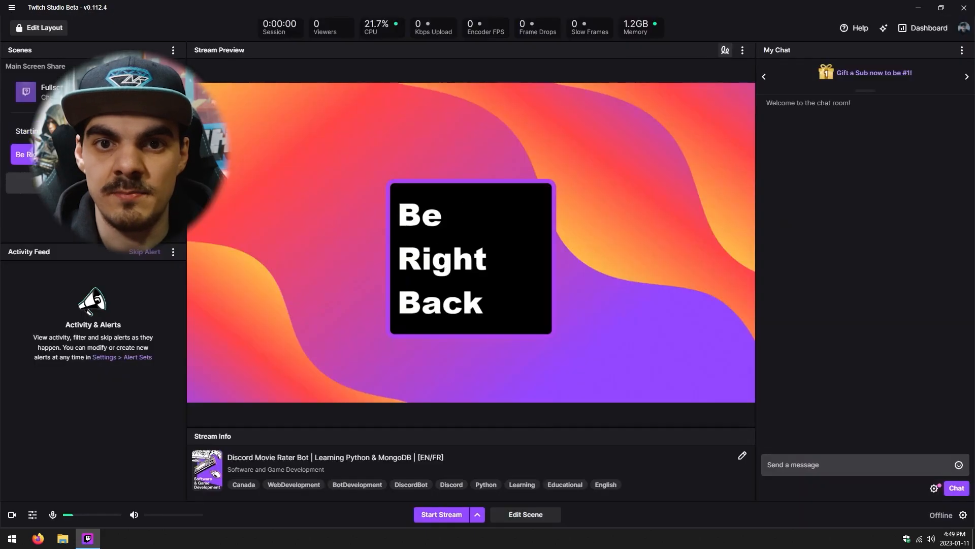
Add a scene from the Gameplay template and a second one from the Be Right Back template.
click(413, 289)
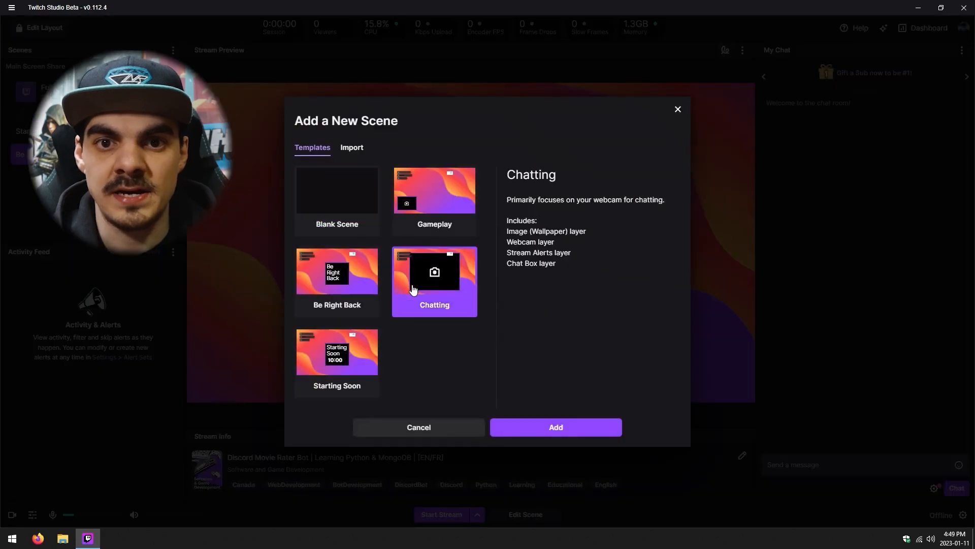
click(434, 201)
click(574, 428)
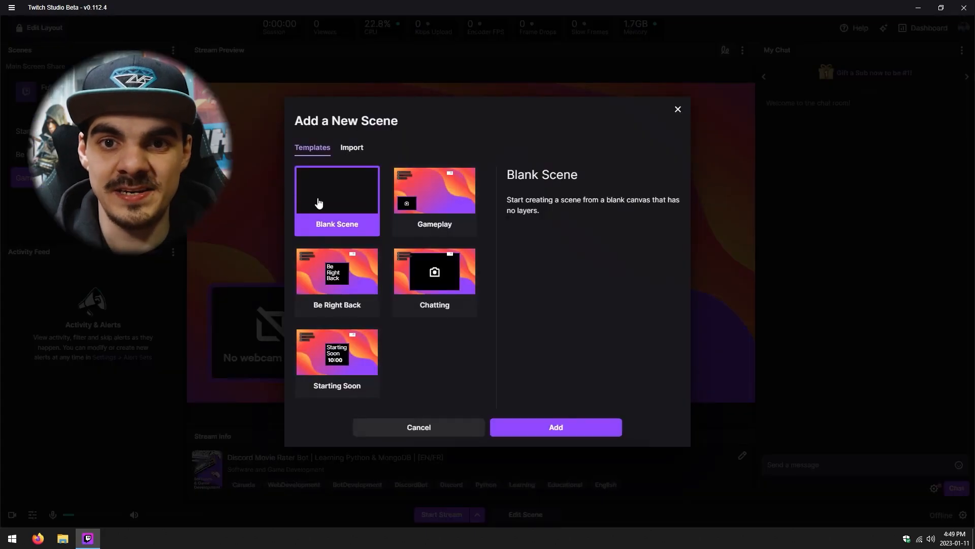
click(348, 290)
click(555, 426)
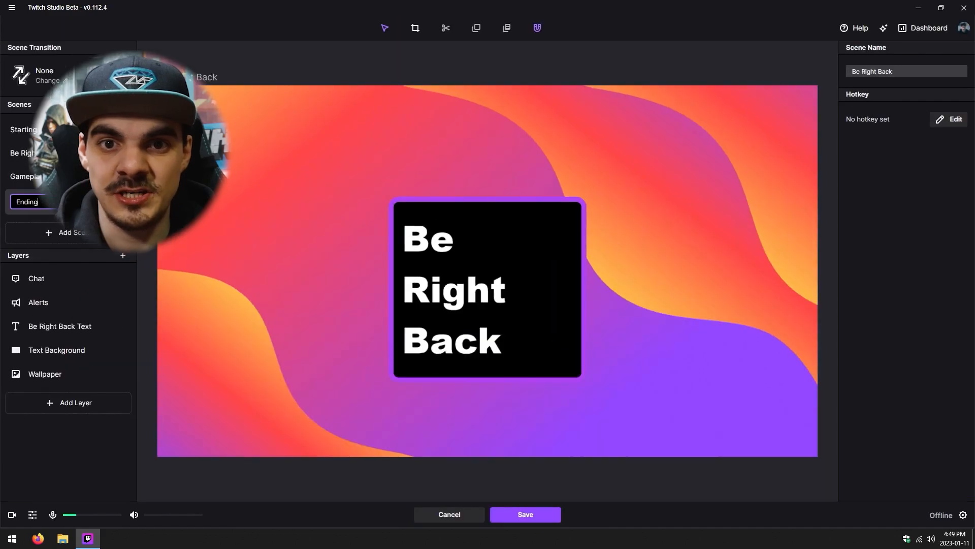
Replace the Ending scene's Be Right Back text with "Stream Ending..." on two lines and adjust the graphic's size.
click(446, 254)
click(895, 265)
key(ctrl+a)
text(Stream)
key(Return)
text(Ending...)
drag(554, 211, 585, 214)
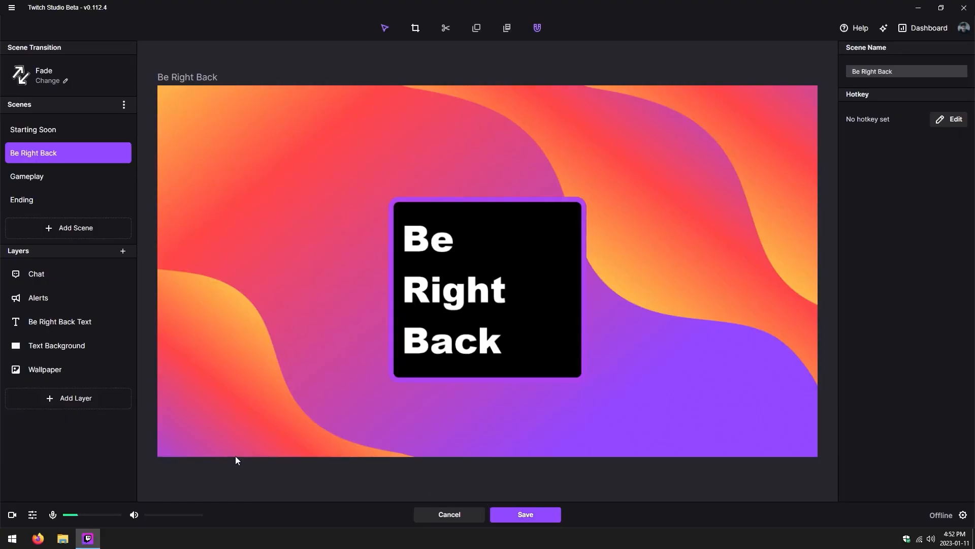
click(64, 401)
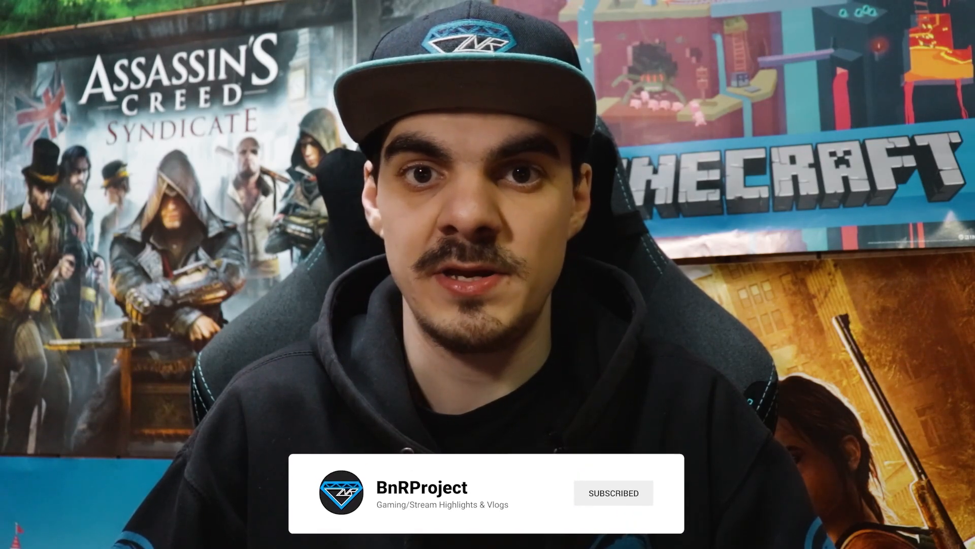
Save Fade as the global scene transition animation and test it by switching from Starting Soon to the Be Right Back scene.
click(71, 134)
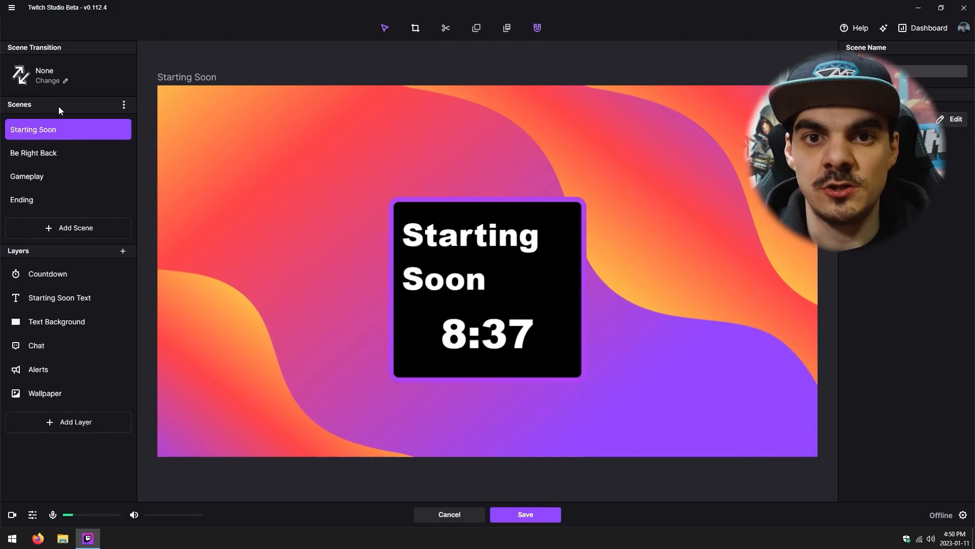
click(59, 79)
click(606, 204)
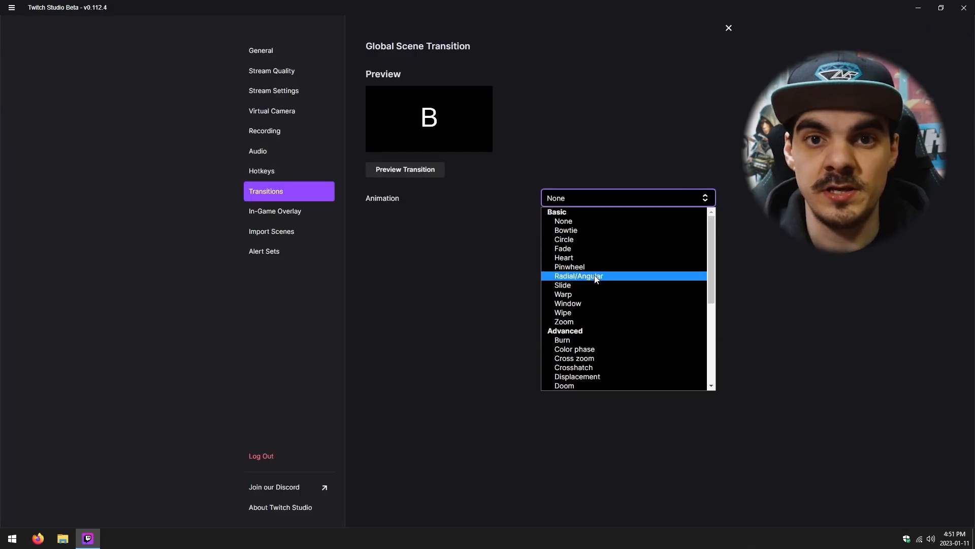
click(583, 248)
click(577, 222)
click(723, 30)
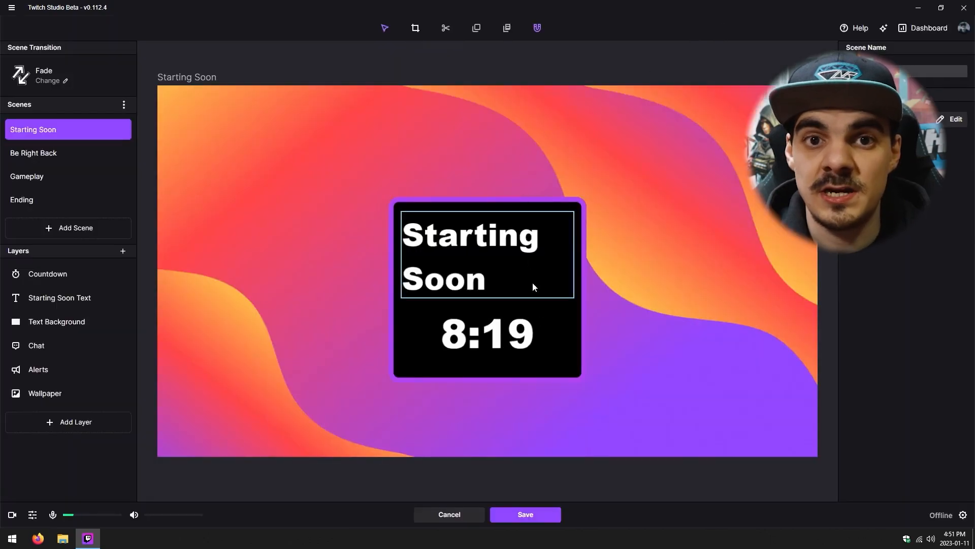
click(543, 514)
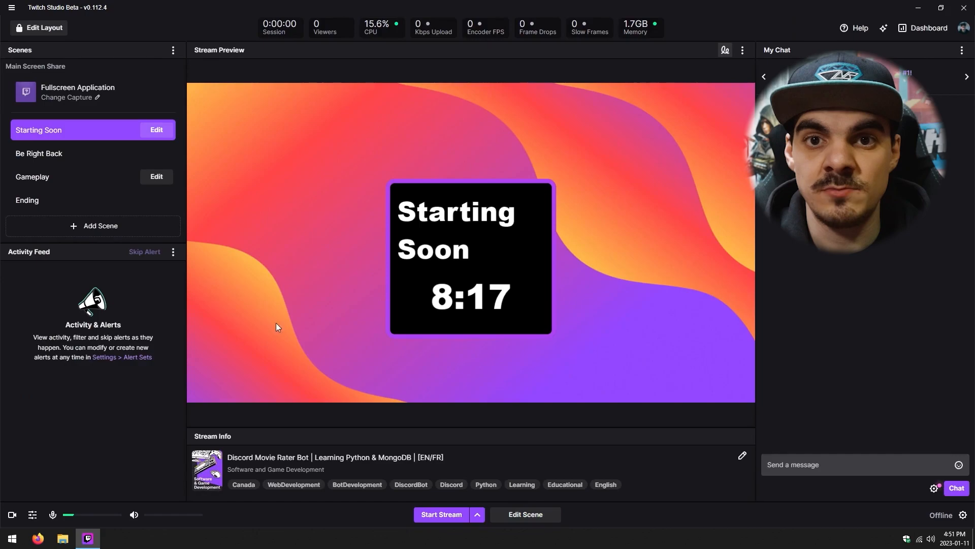
click(77, 155)
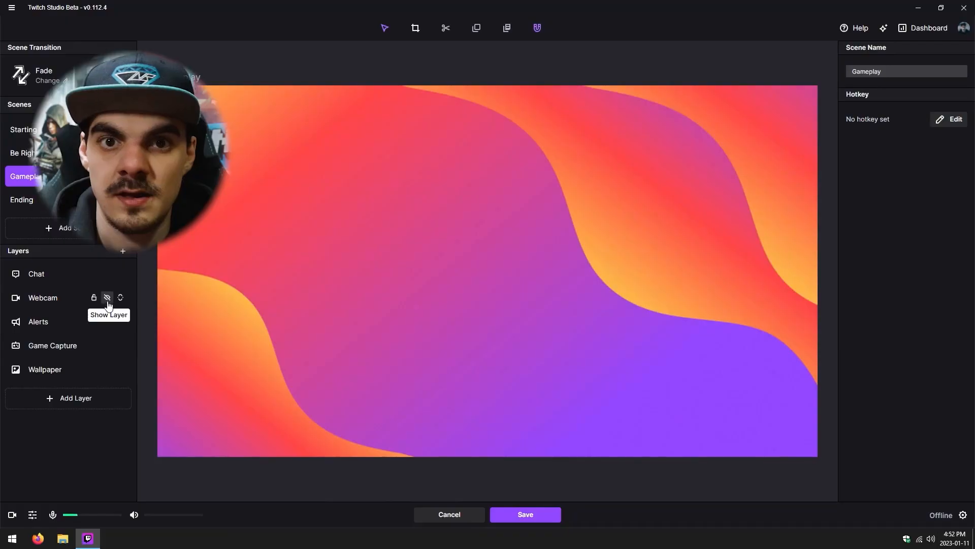
Add a new unlinked Webcam layer to the Gameplay scene and look through its device, format and effect settings.
click(80, 401)
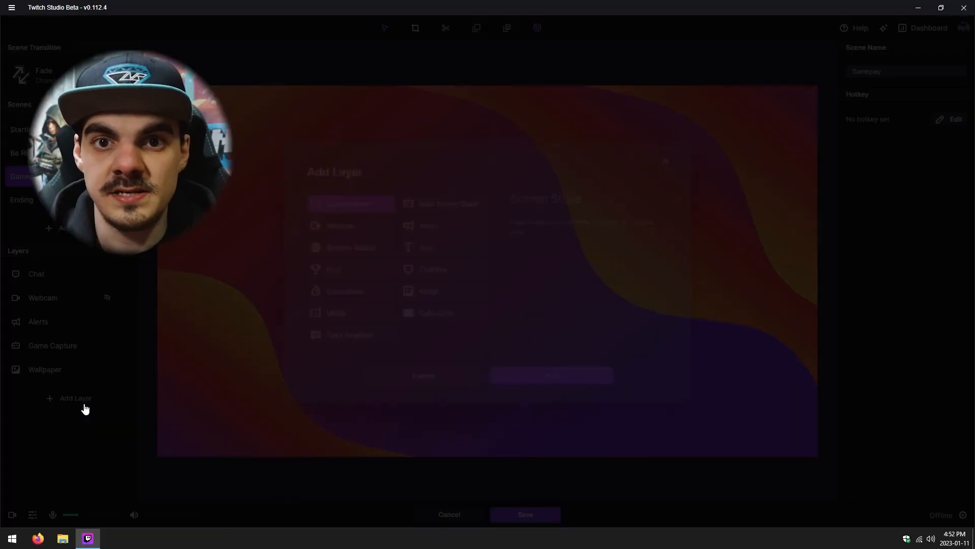
click(356, 228)
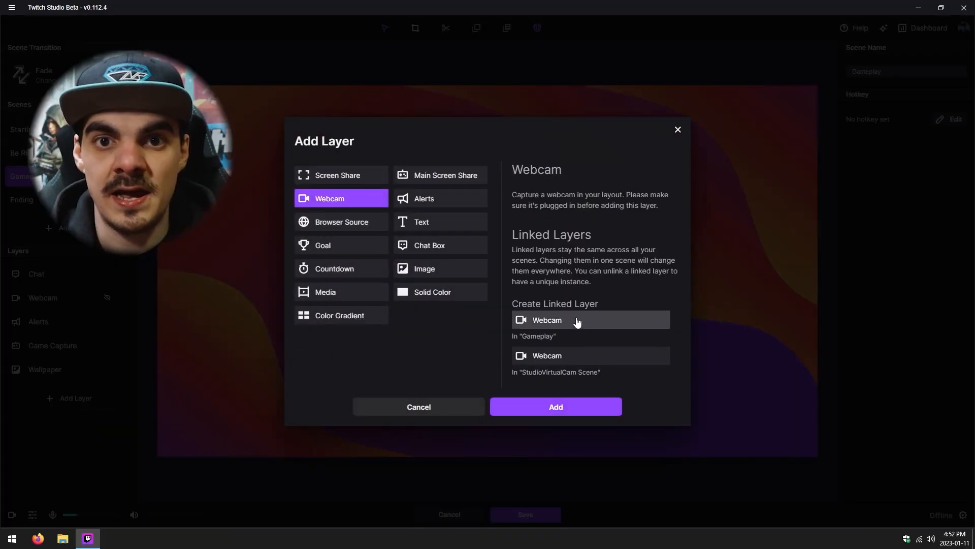
click(575, 406)
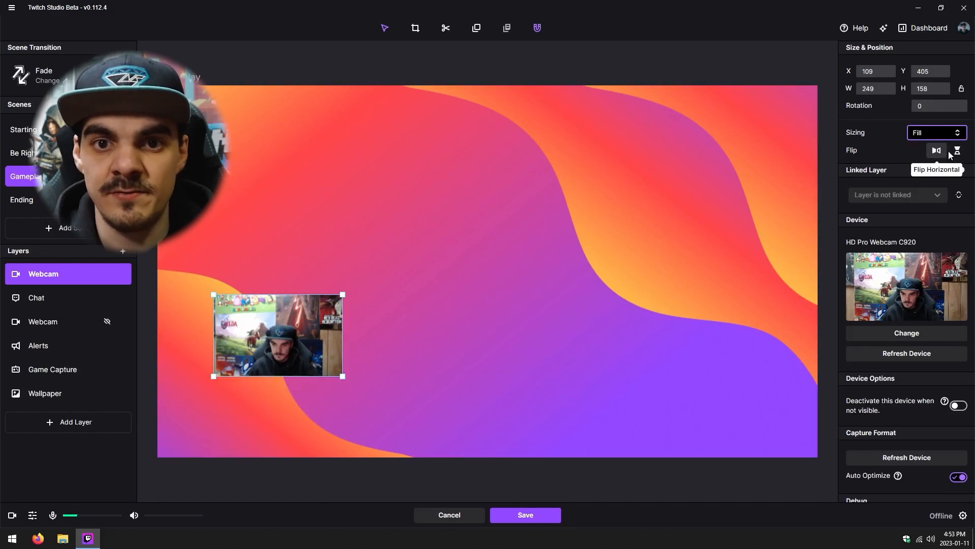
scroll(945, 356, down, 3)
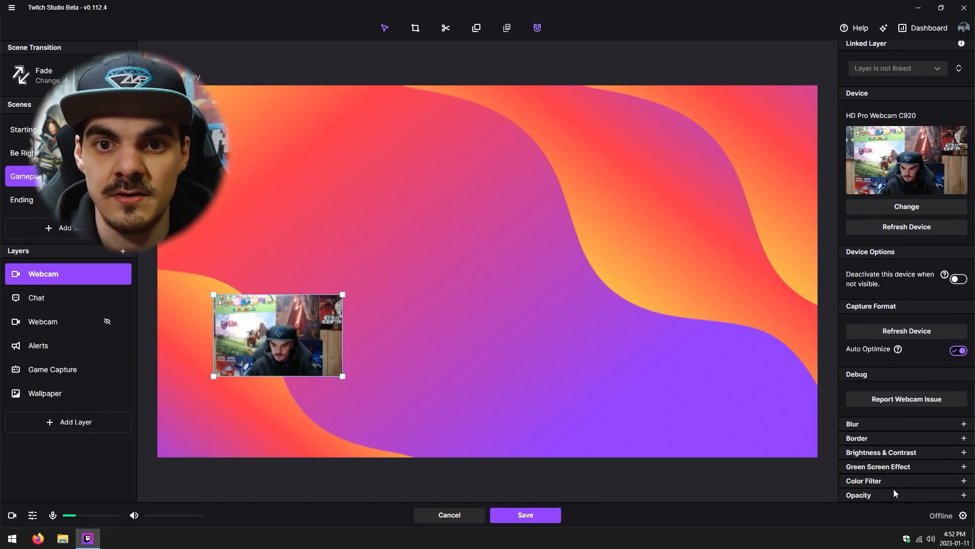
scroll(955, 457, up, 3)
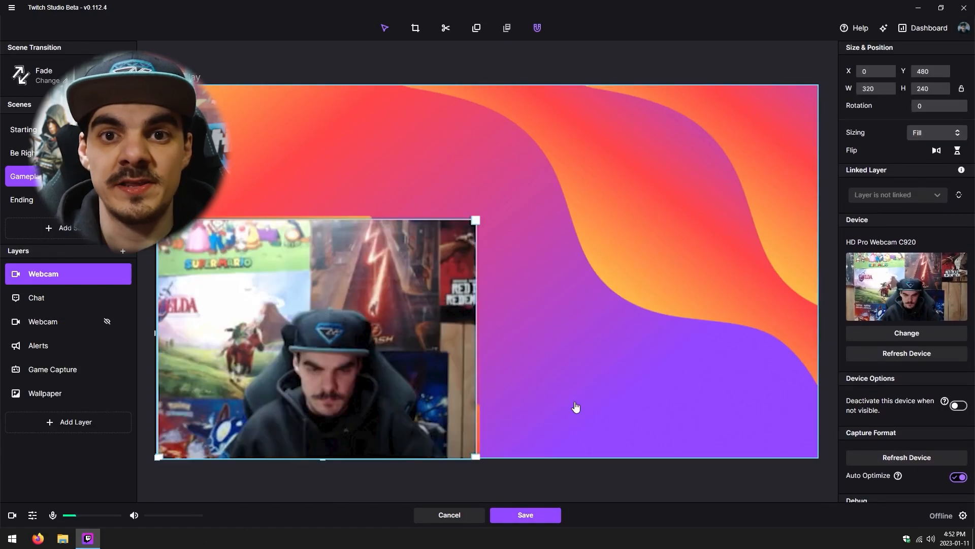